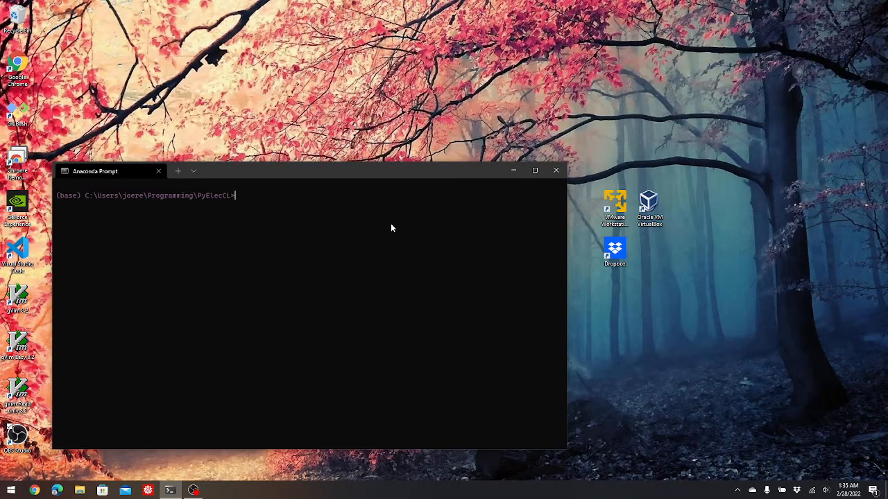
- List the folder contents and launch PyElecCL.py with Python
text(dir)
key(Return)
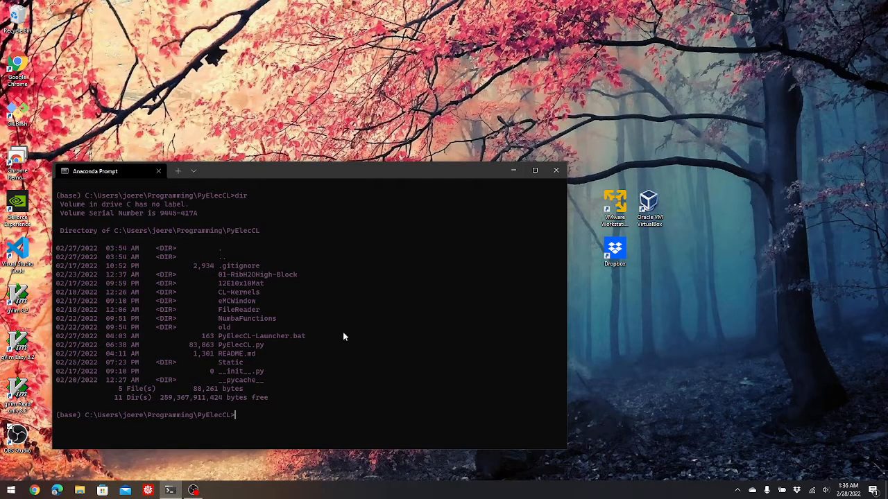
text(python PyElecCL.py)
key(Return)
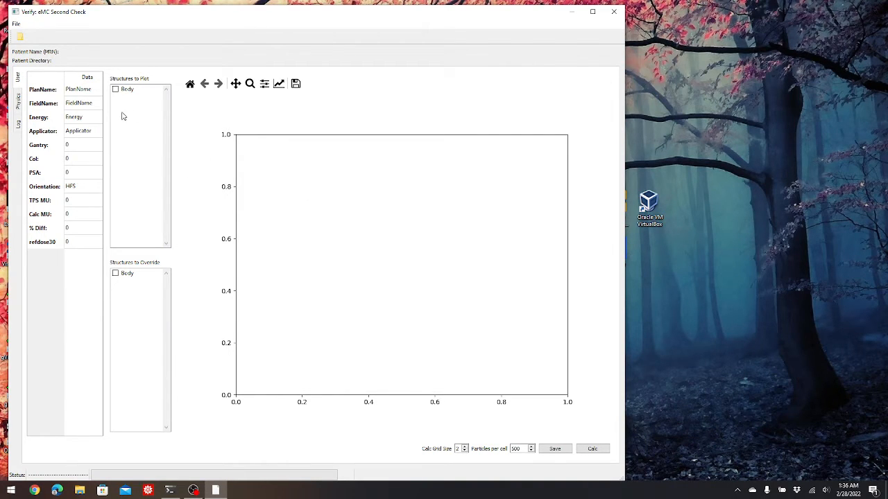
- Open the patient directory 01-RibH2OHigh-Block
click(20, 38)
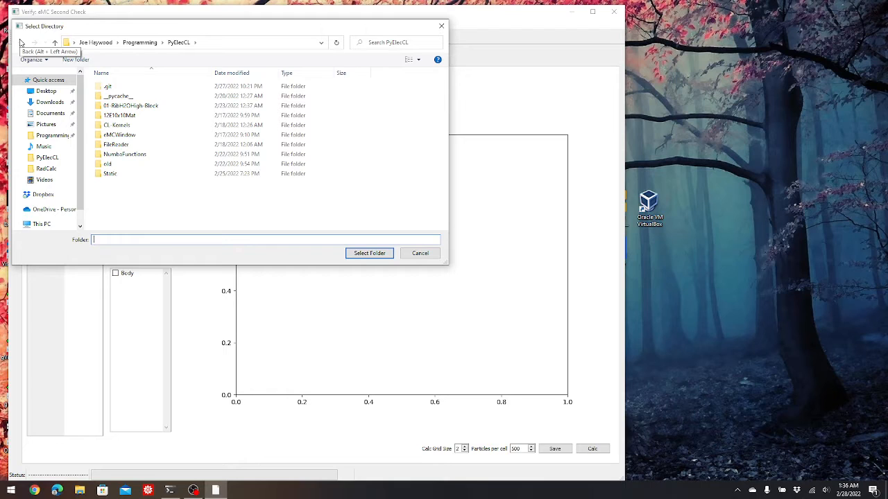
click(126, 110)
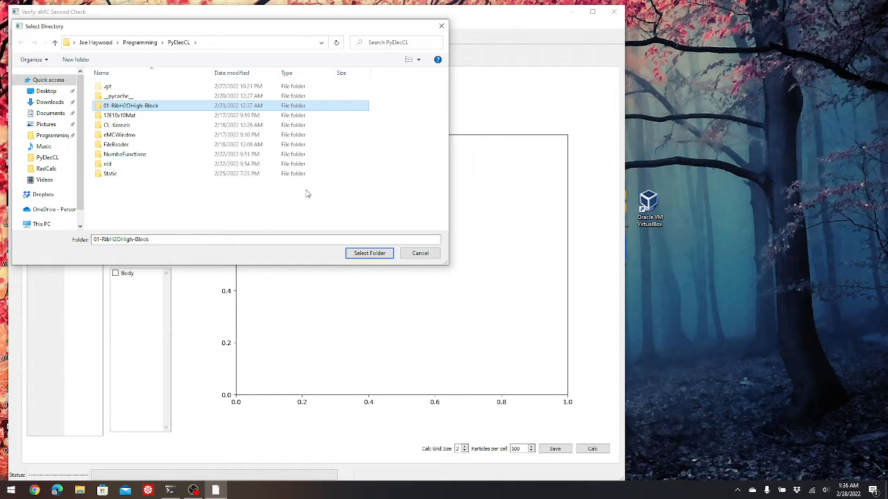
click(369, 253)
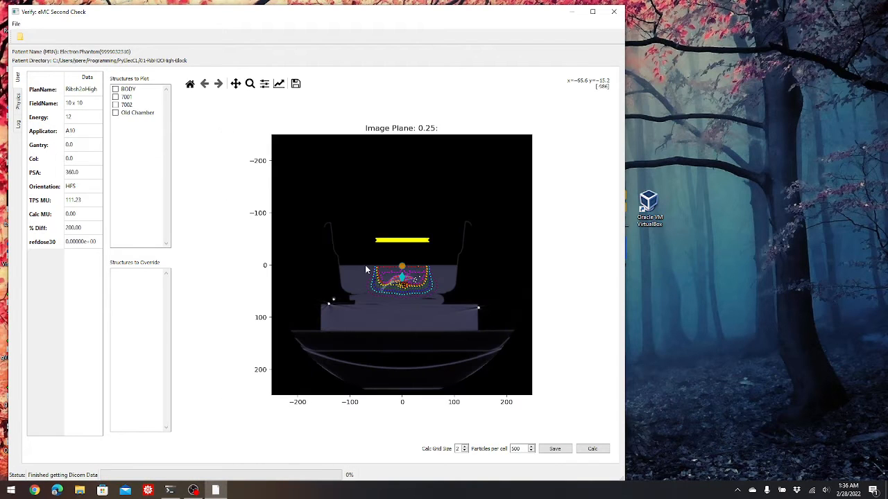
- Run the dose calculation with a calc grid size of 2 and 500 particles per cell
click(251, 84)
drag(344, 234, 460, 316)
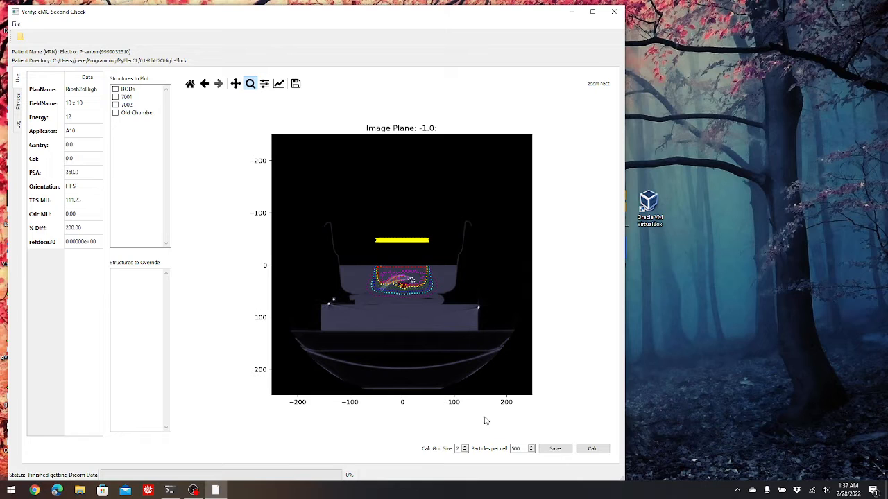
click(531, 447)
click(531, 446)
click(465, 451)
click(465, 447)
click(531, 451)
click(530, 451)
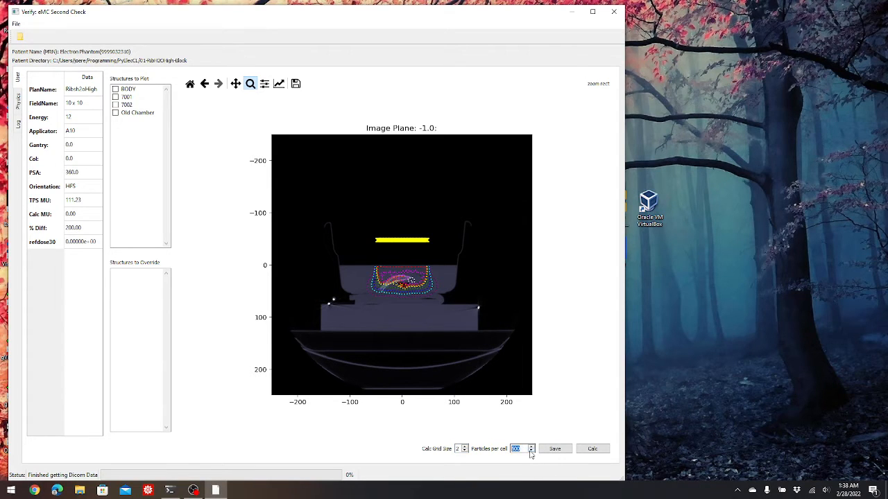
click(587, 450)
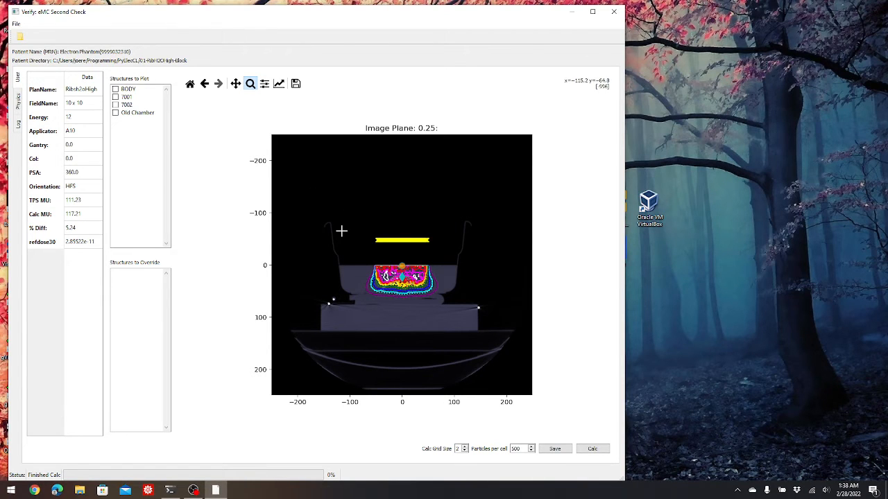
- Zoom into the dose distribution and recalculate the dose
drag(344, 229, 463, 308)
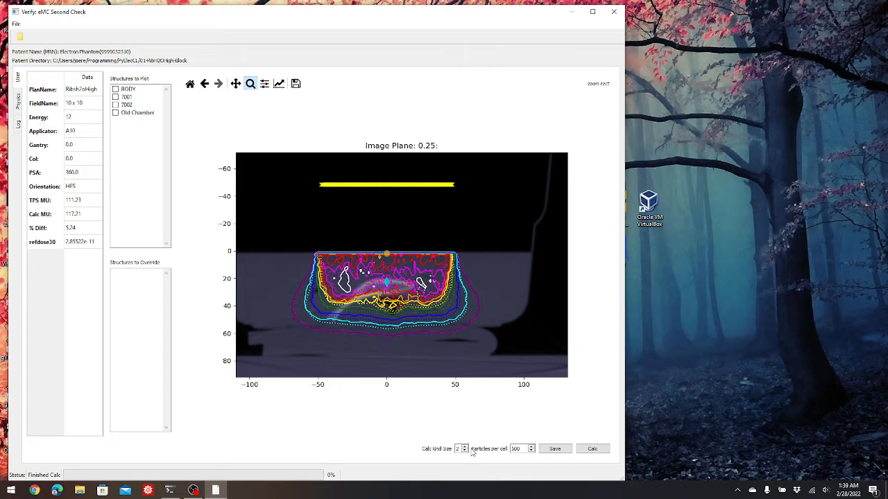
click(592, 449)
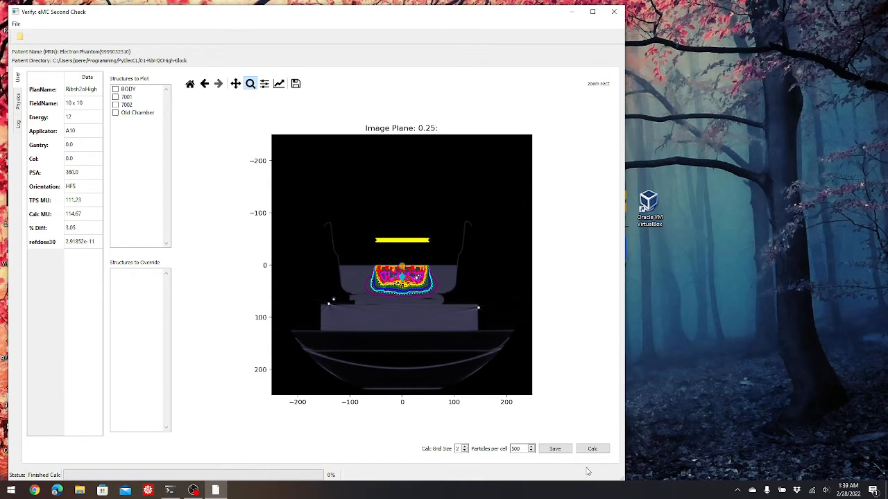
- Raise particles per cell to 2000 and recalculate the dose twice
click(531, 447)
click(593, 449)
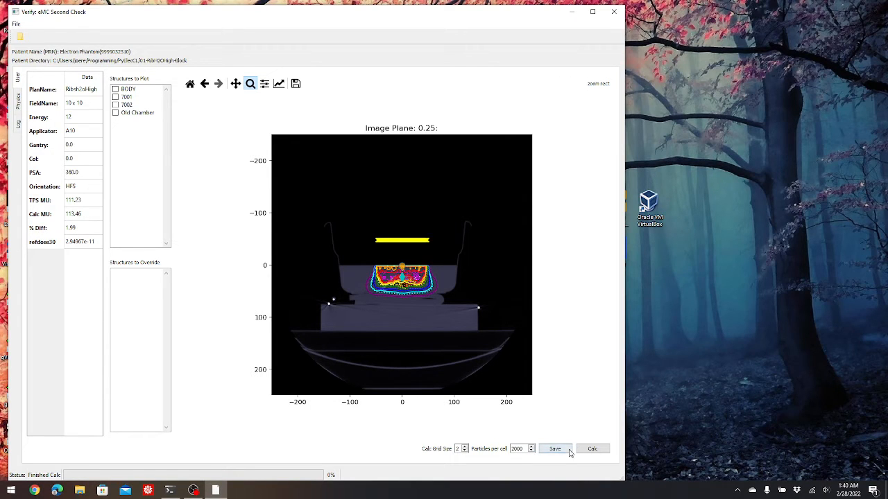
click(593, 449)
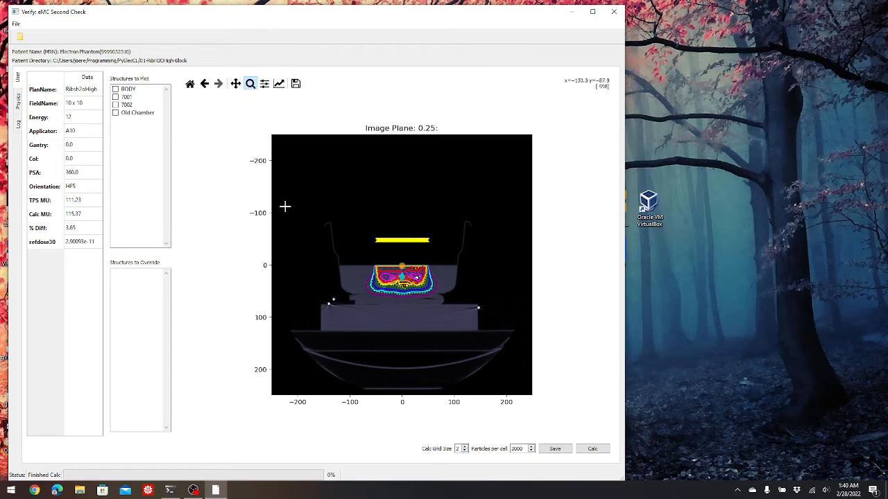
- Set particles per cell to 3000 and recalculate the dose
click(532, 451)
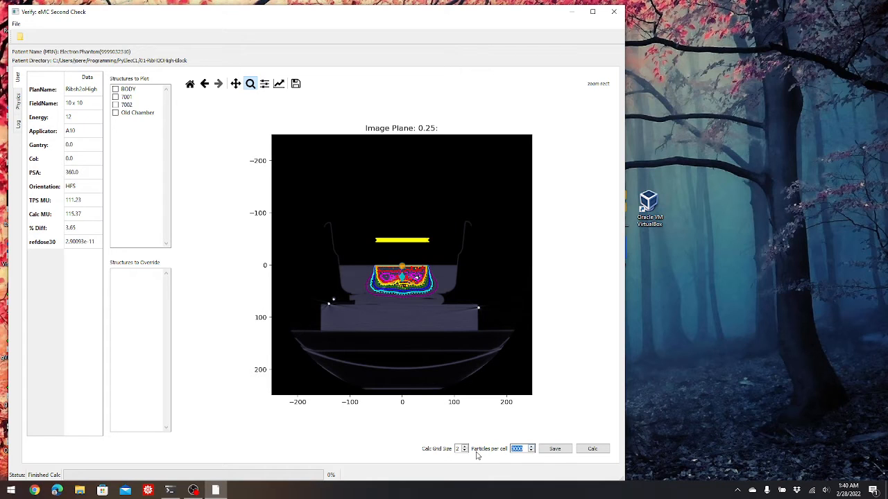
click(593, 449)
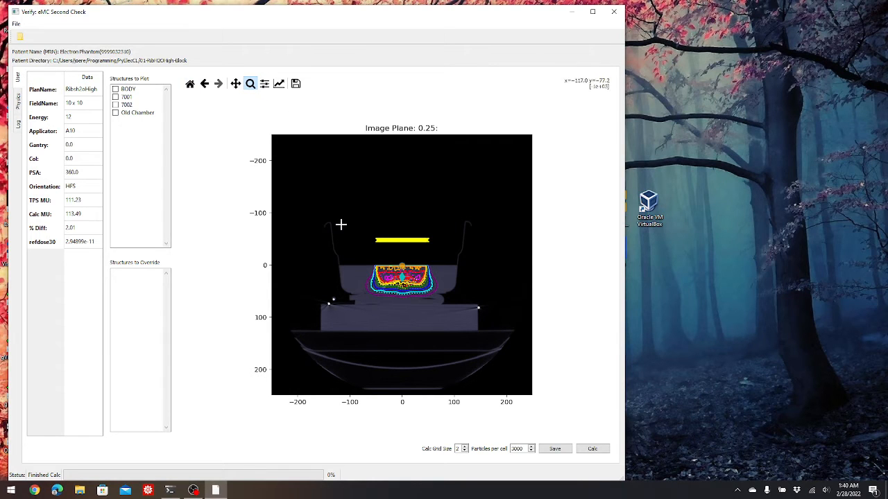
- Inspect the dose distribution across several image planes, zooming into the dose region on each
drag(334, 213, 480, 335)
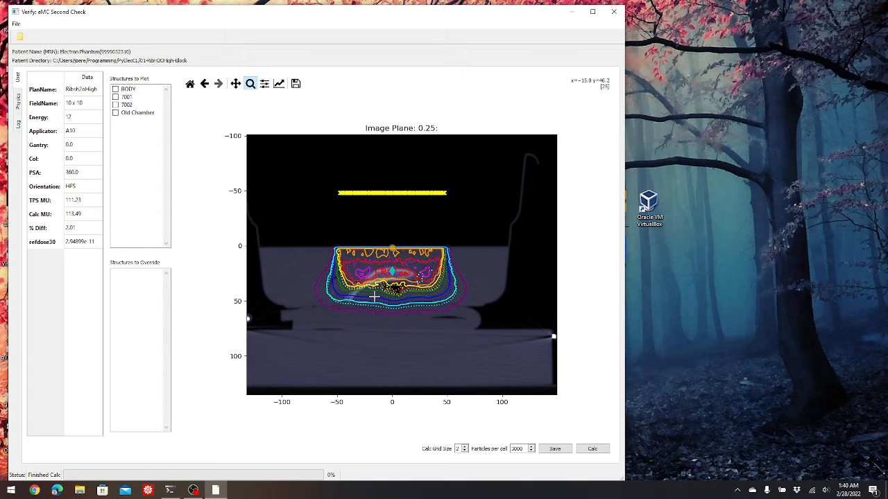
scroll(375, 296, up, 1)
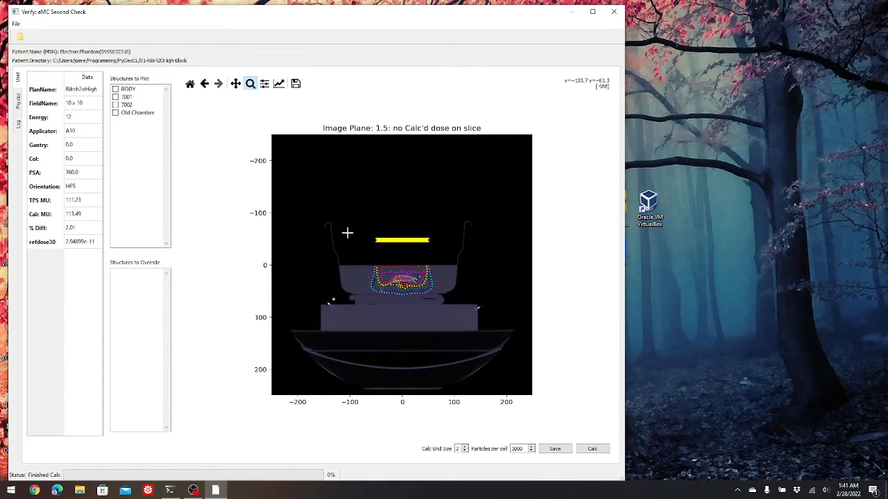
drag(356, 230, 464, 317)
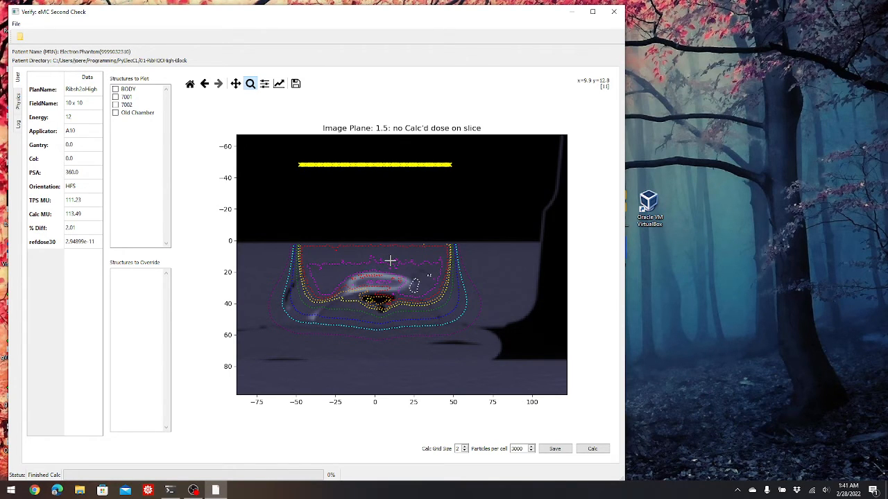
scroll(389, 260, up, 1)
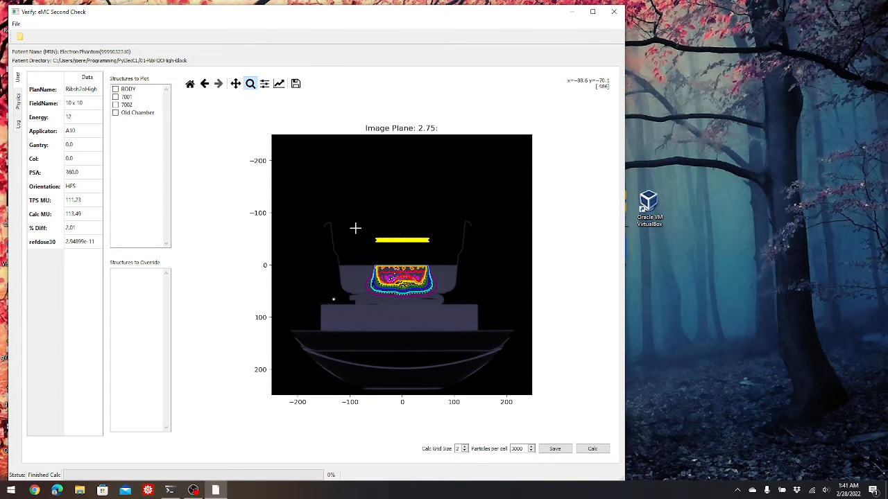
drag(355, 228, 467, 316)
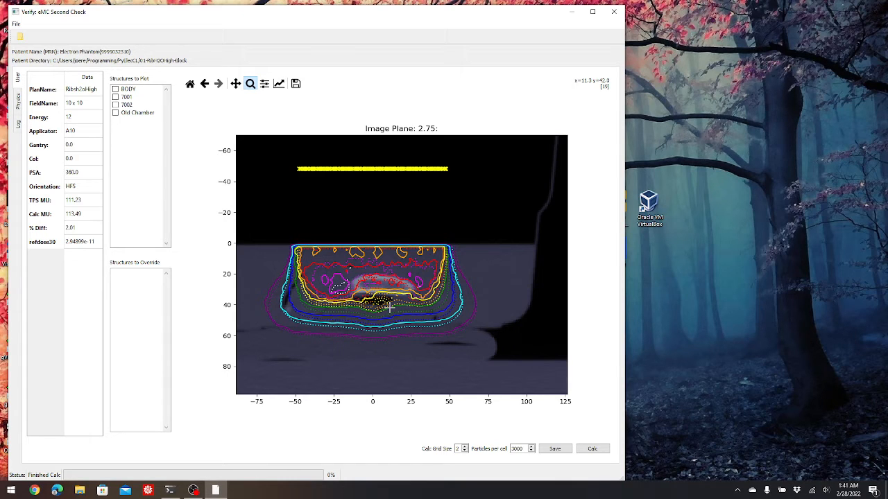
scroll(389, 307, up, 1)
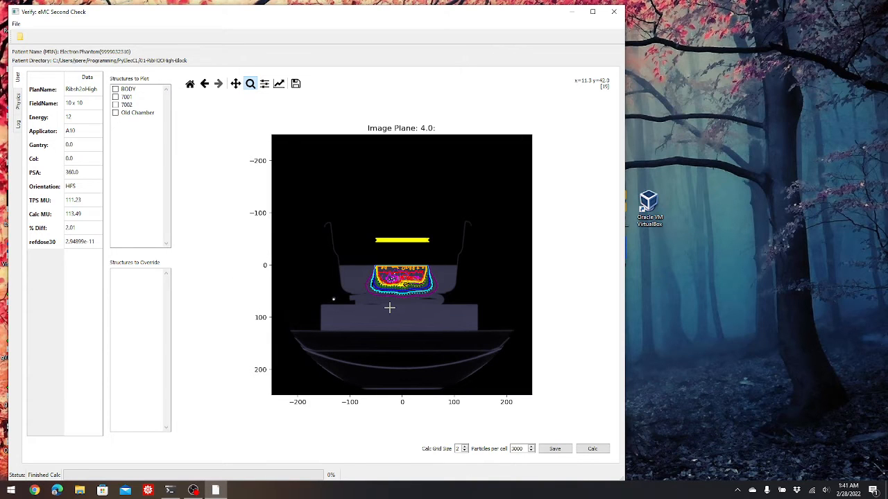
scroll(389, 307, up, 1)
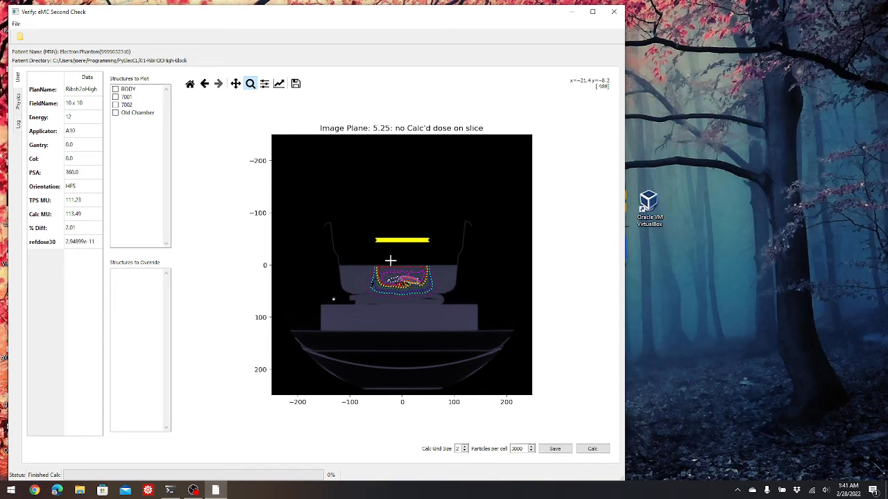
scroll(390, 261, down, 1)
scroll(390, 260, down, 2)
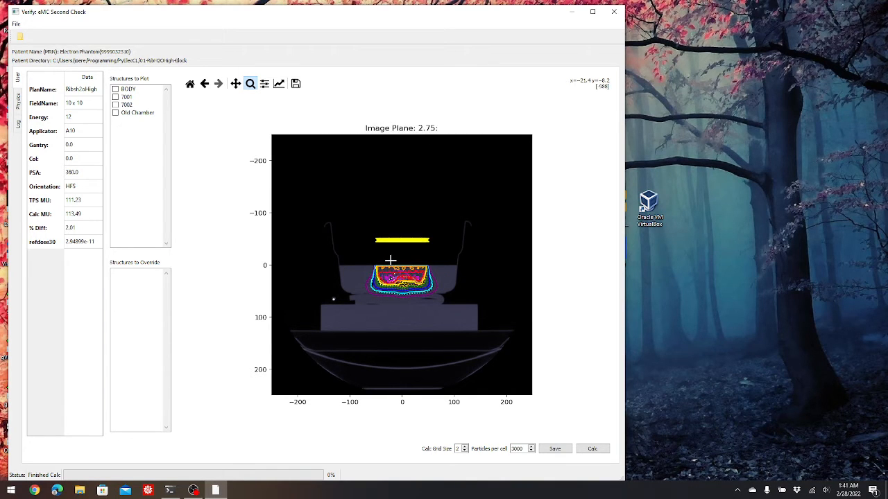
scroll(390, 260, down, 1)
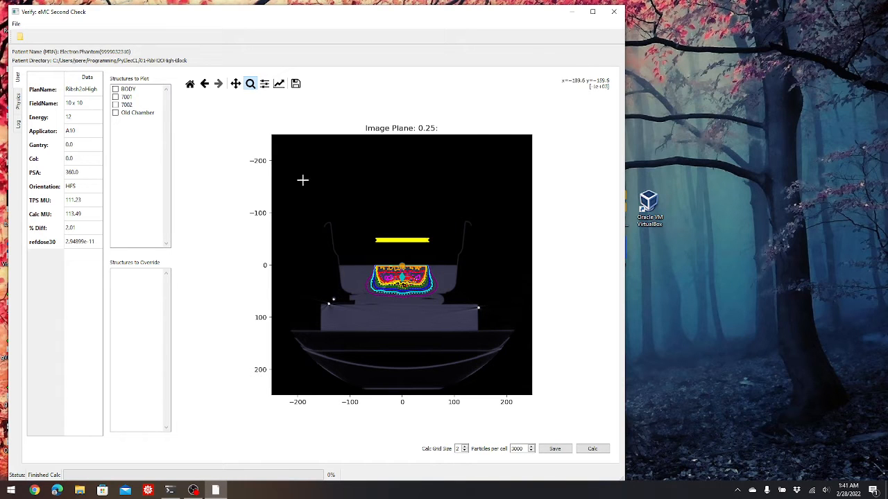
- Open the patient directory 12E10x10Mat
click(20, 36)
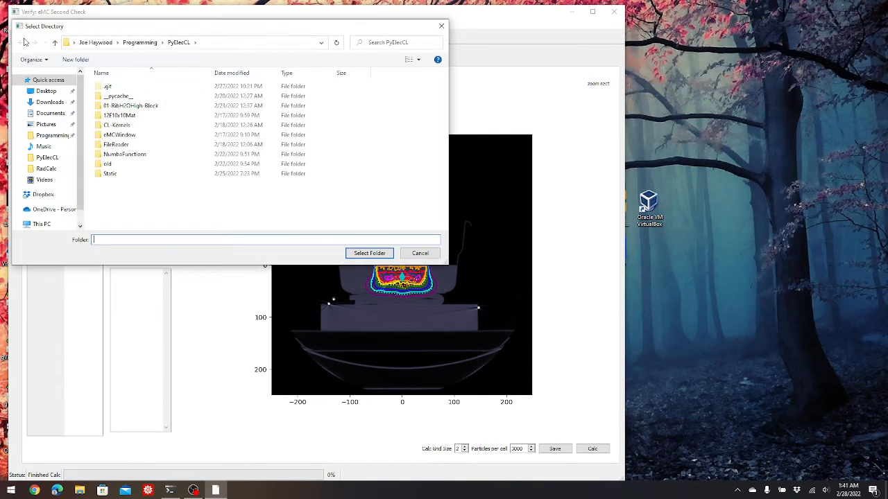
click(131, 116)
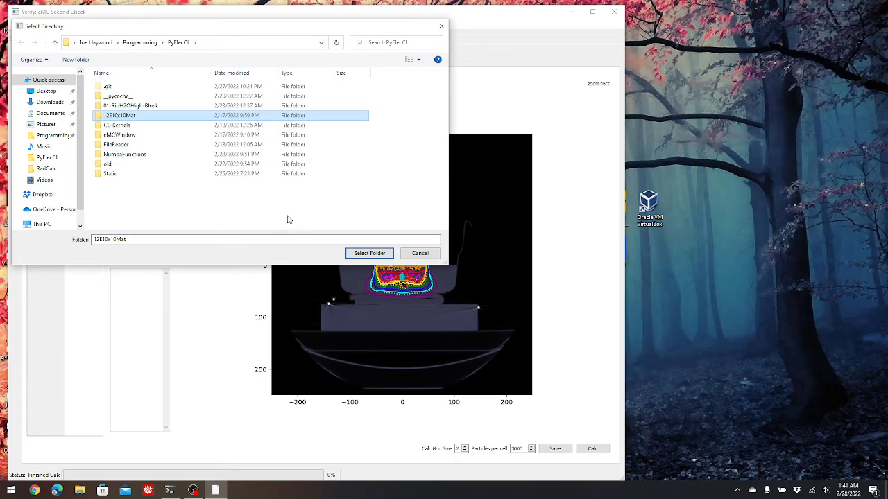
click(366, 253)
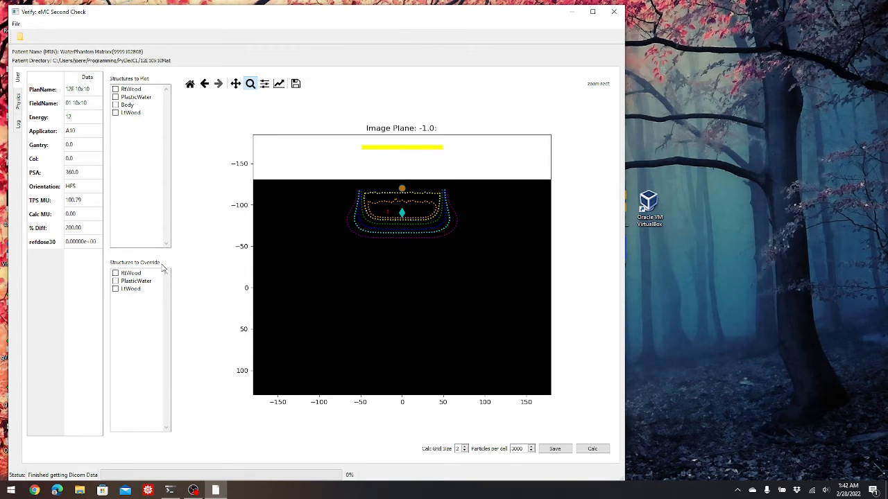
- Override the PlasticWater structure in the structures-to-override list
click(115, 282)
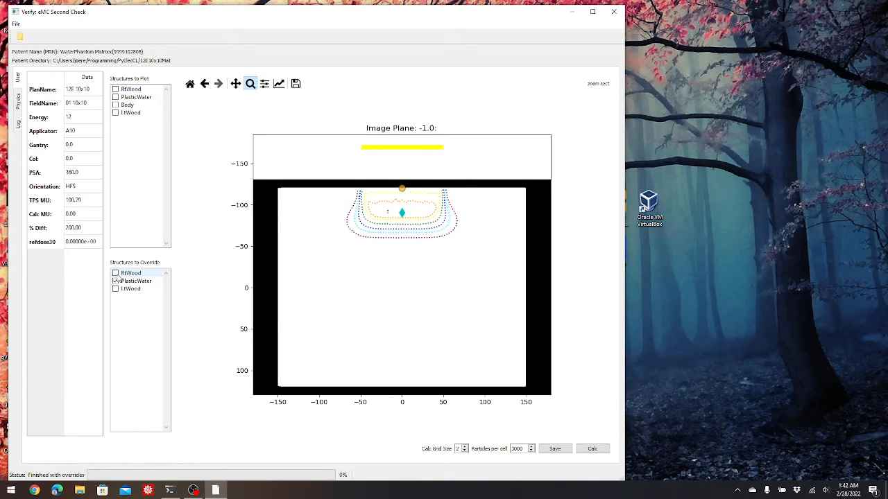
click(116, 274)
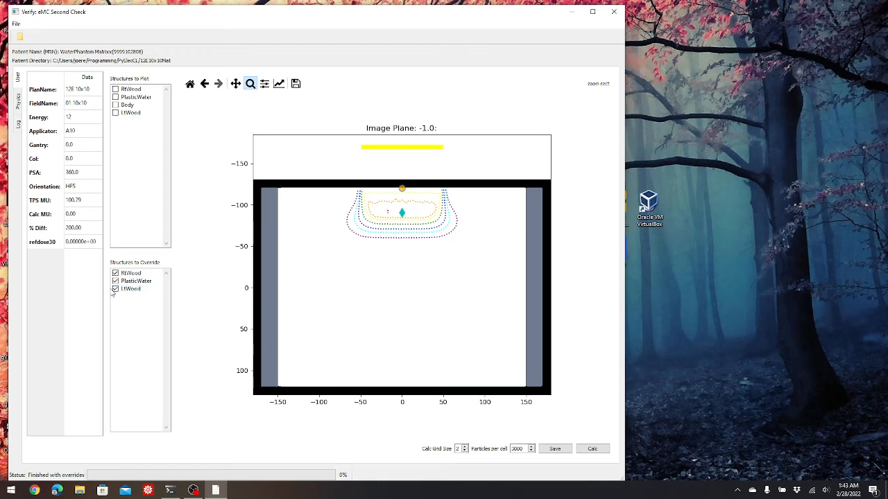
click(117, 288)
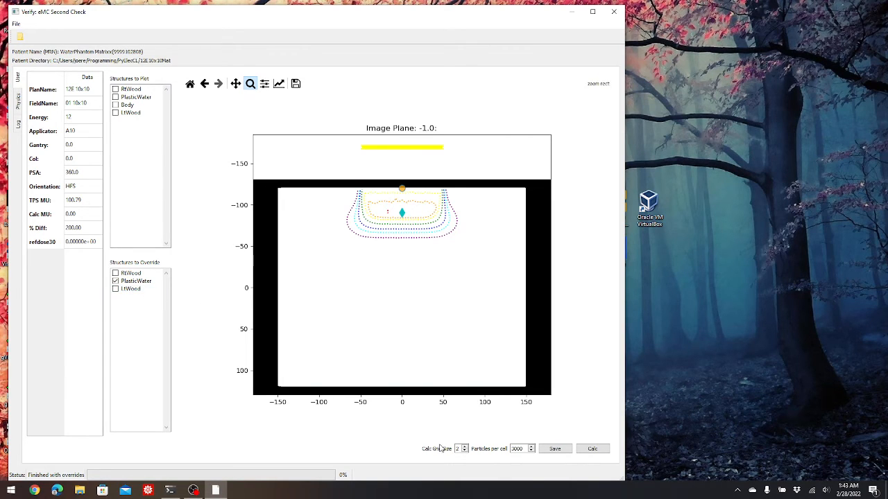
- Save the second-check report and close the HTML report it opens
click(555, 450)
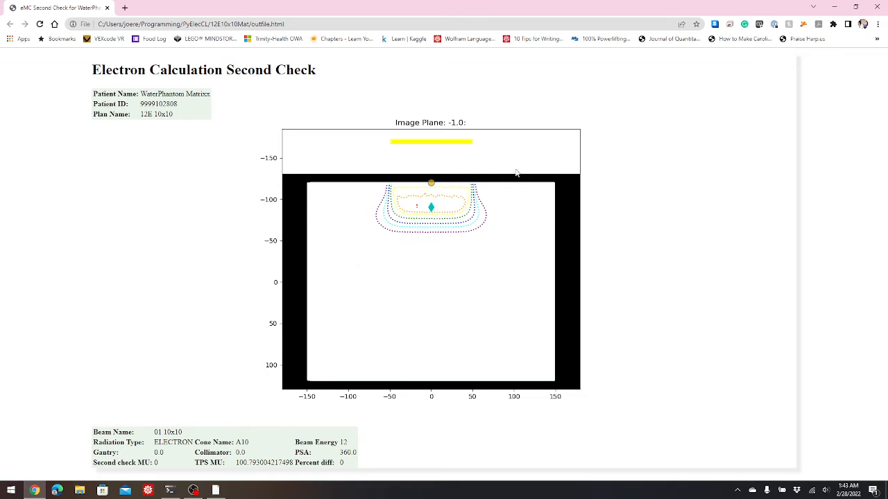
click(836, 8)
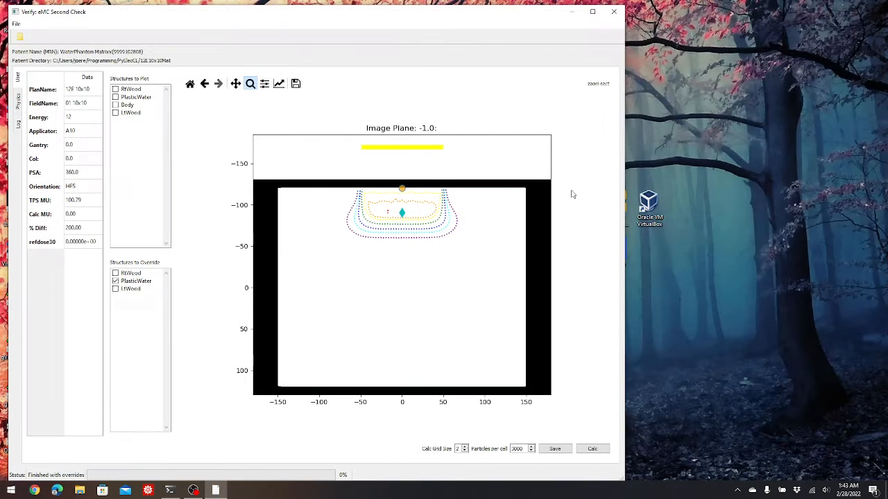
- Calculate the dose and zoom into the dose distribution below the applicator
click(602, 449)
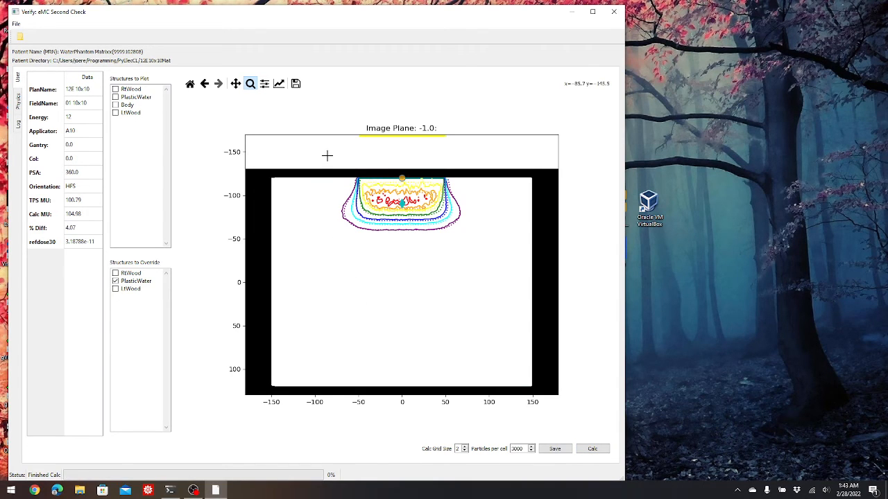
drag(327, 157, 476, 258)
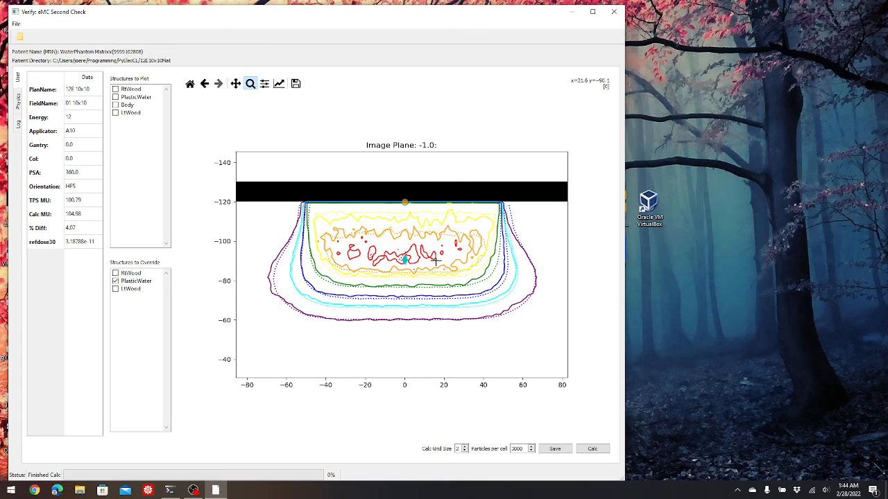
- Set the calc grid size to 1 and adjust the particles per cell
click(465, 451)
click(532, 447)
click(531, 448)
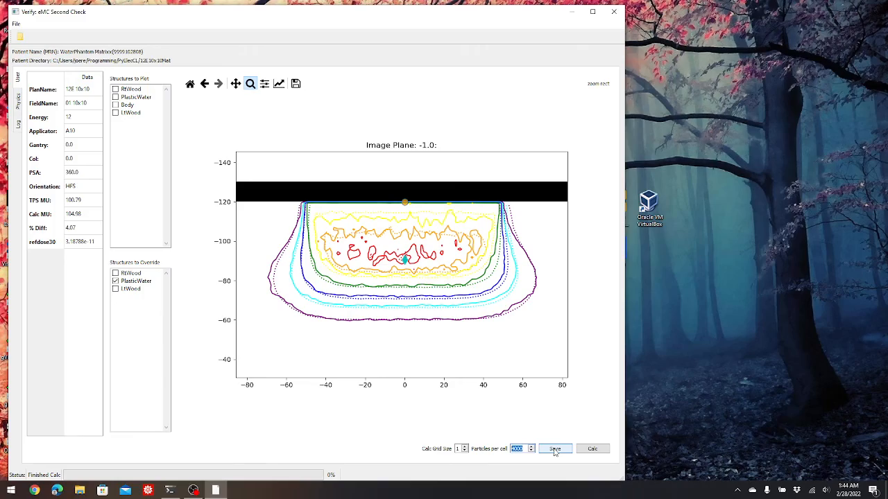
key(super+Tab)
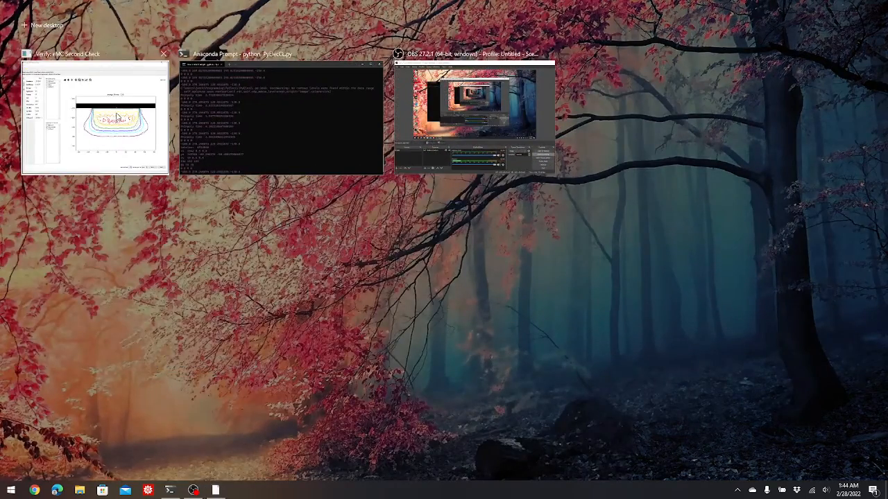
click(117, 117)
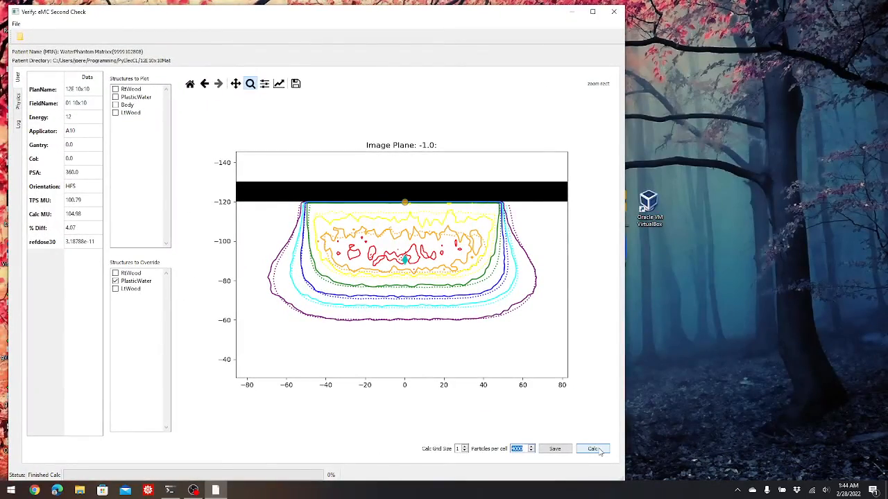
- Recalculate the dose with the new grid and particle settings and zoom into the dose region below the applicator
click(597, 449)
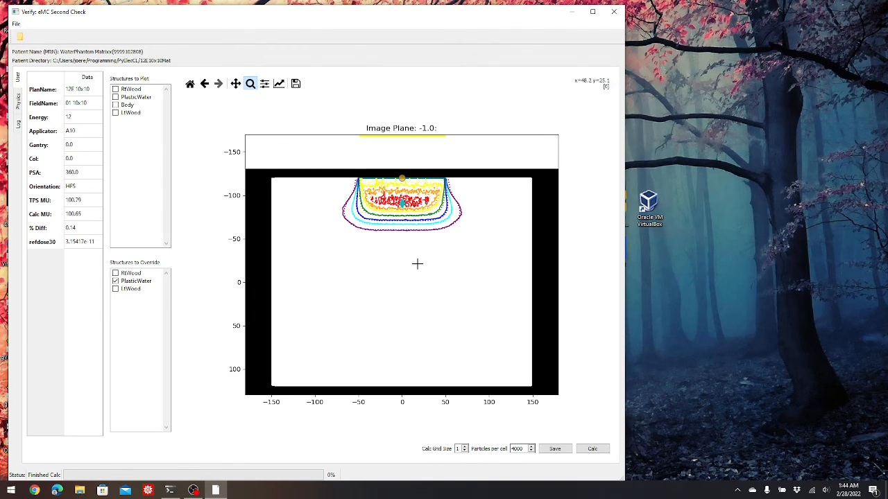
drag(336, 165, 475, 248)
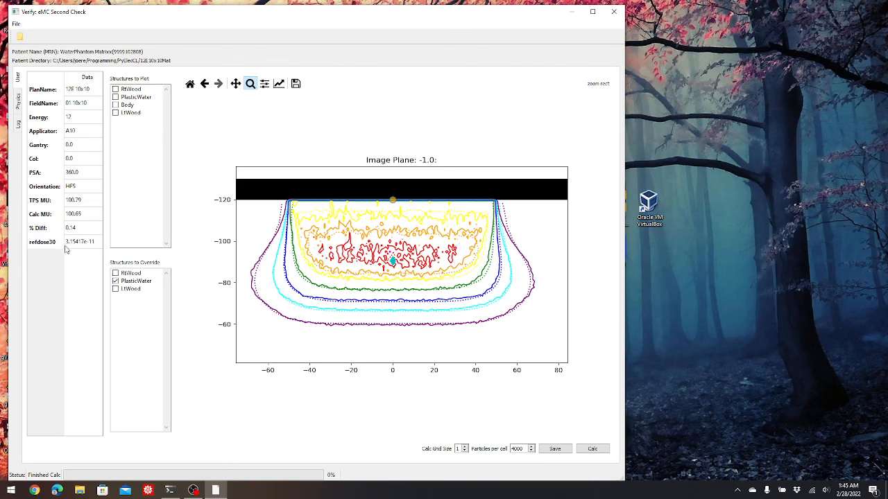
- Switch to image plane 1.0 and save the second-check report
click(41, 243)
scroll(412, 284, up, 1)
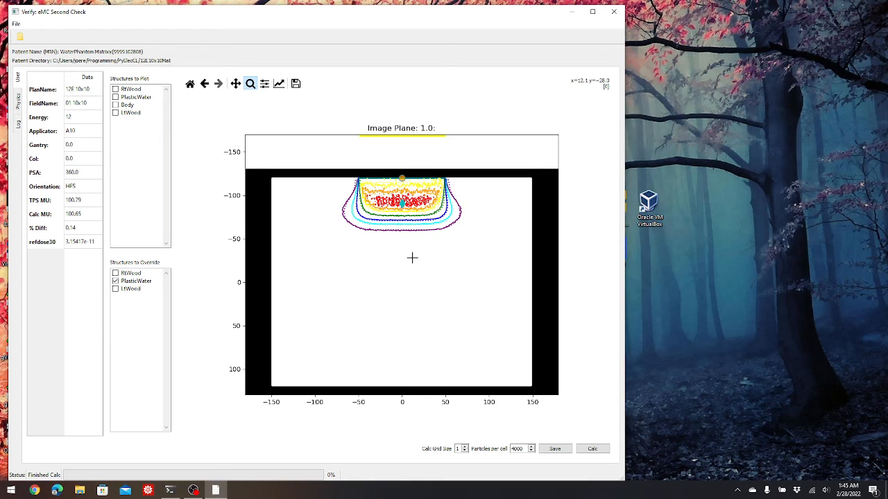
click(556, 452)
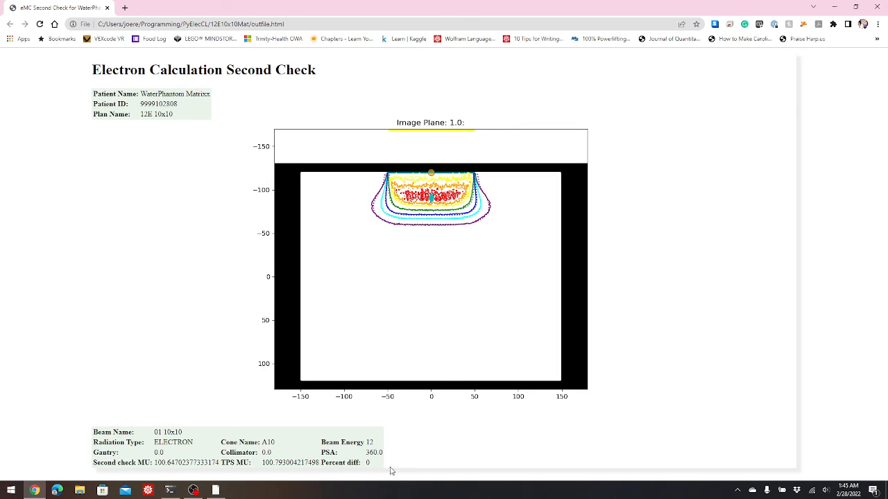
drag(369, 463, 357, 463)
right_click(178, 241)
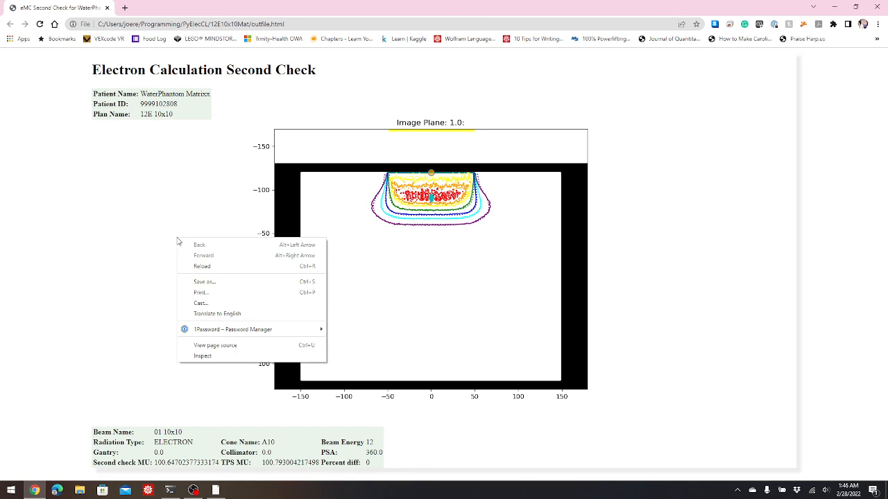
click(201, 293)
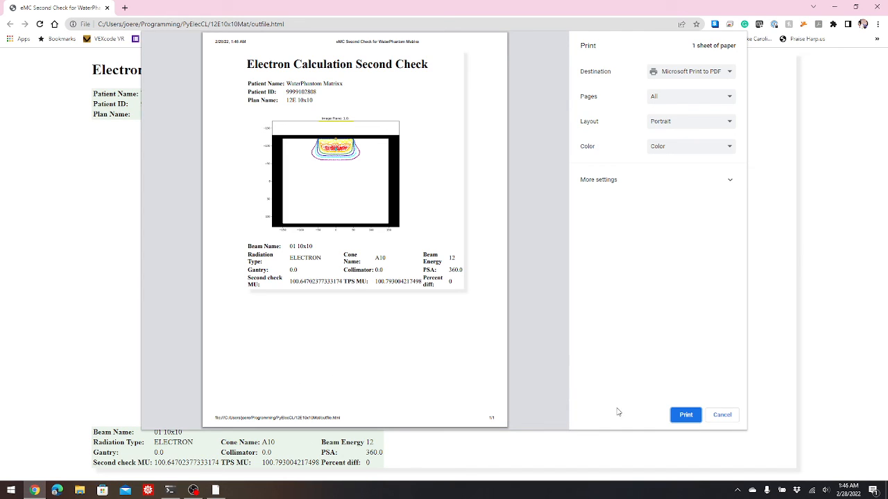
click(715, 416)
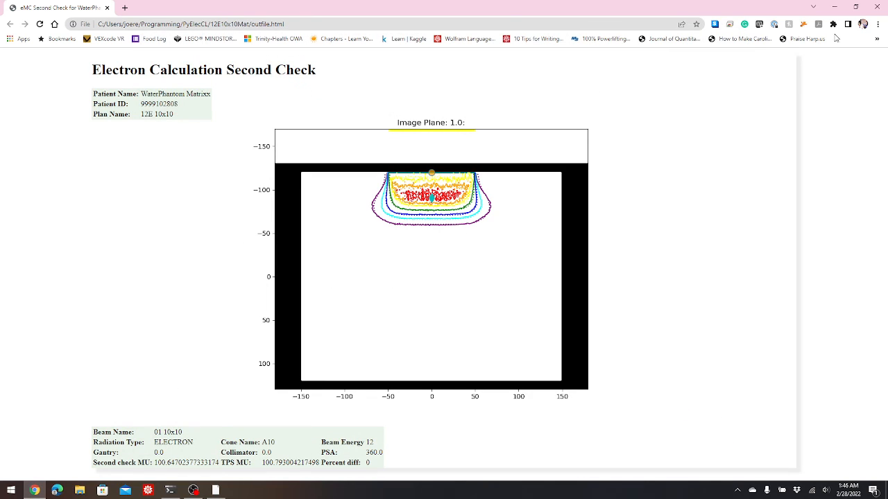
- Close the HTML report in the browser
click(876, 7)
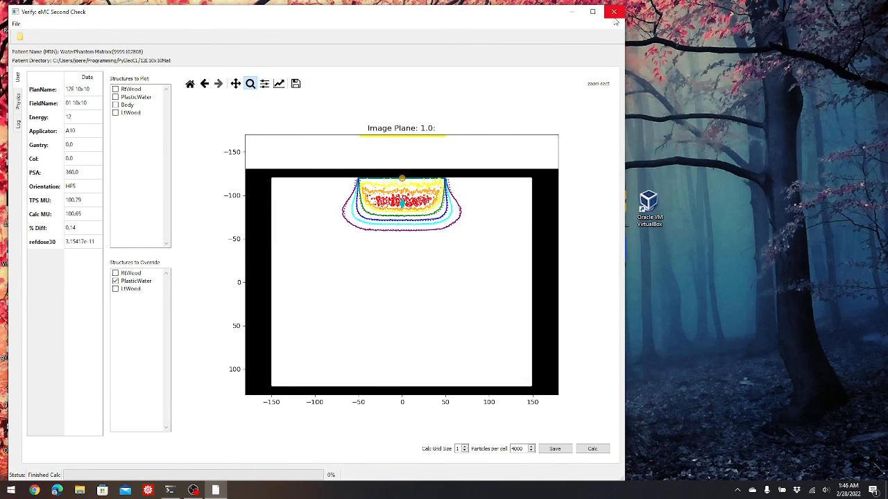
mouse_move(193, 493)
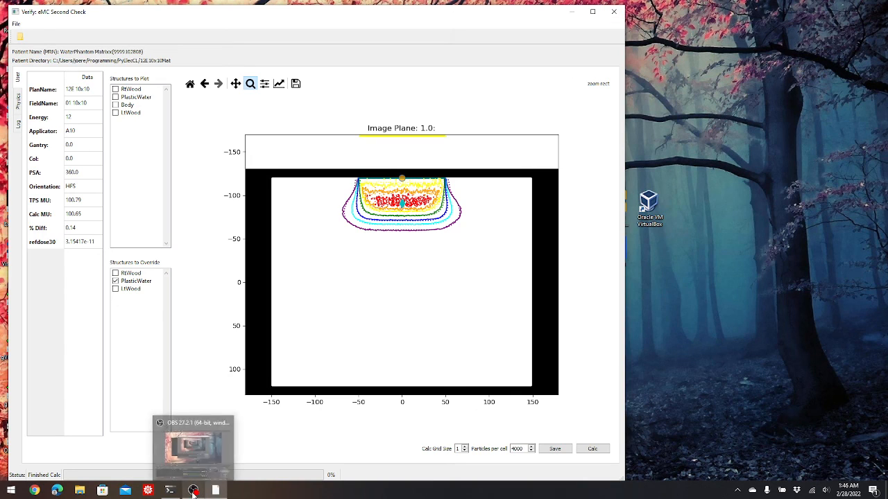